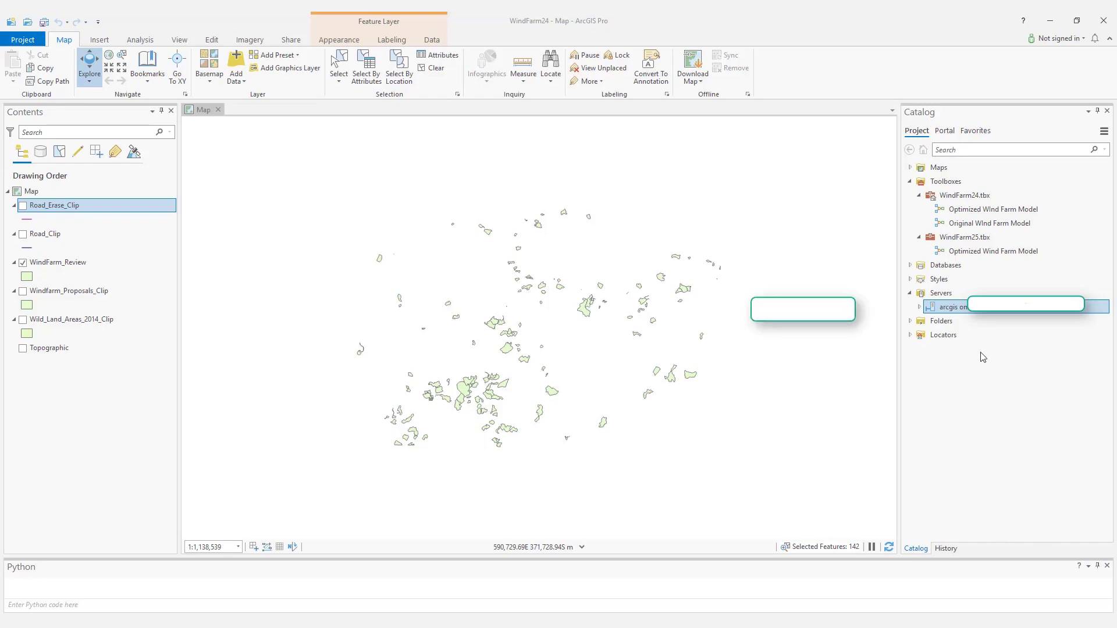
Step: Show the geoprocessing History, with its past Optimized Wind Farm Model runs
{"action": "mouse_move", "coordinate": [965, 312]}
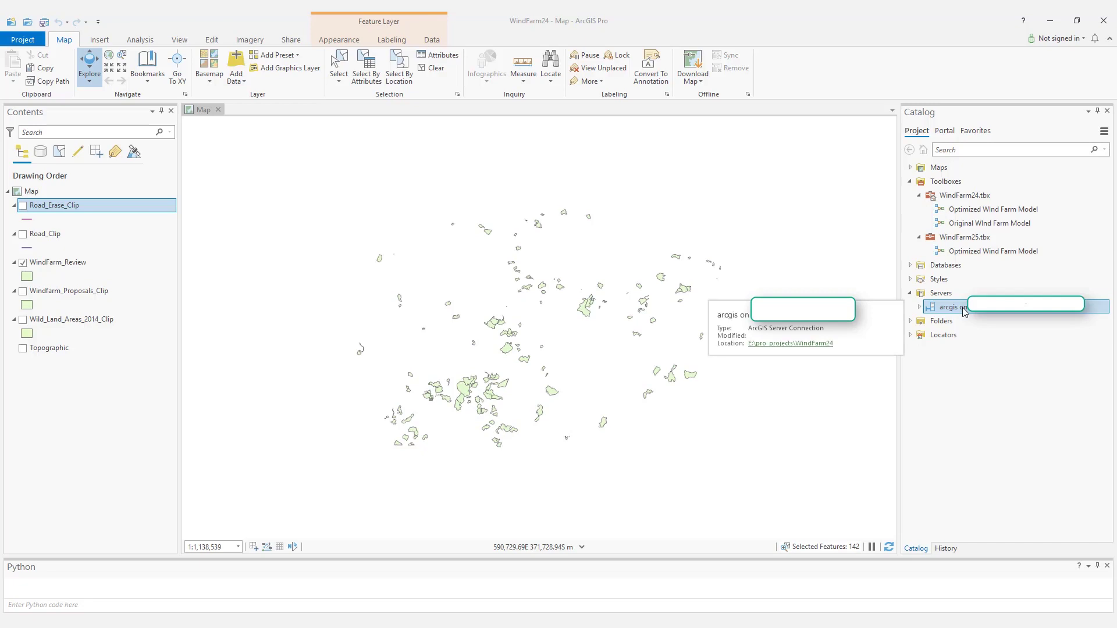
{"action": "left_click", "coordinate": [946, 548]}
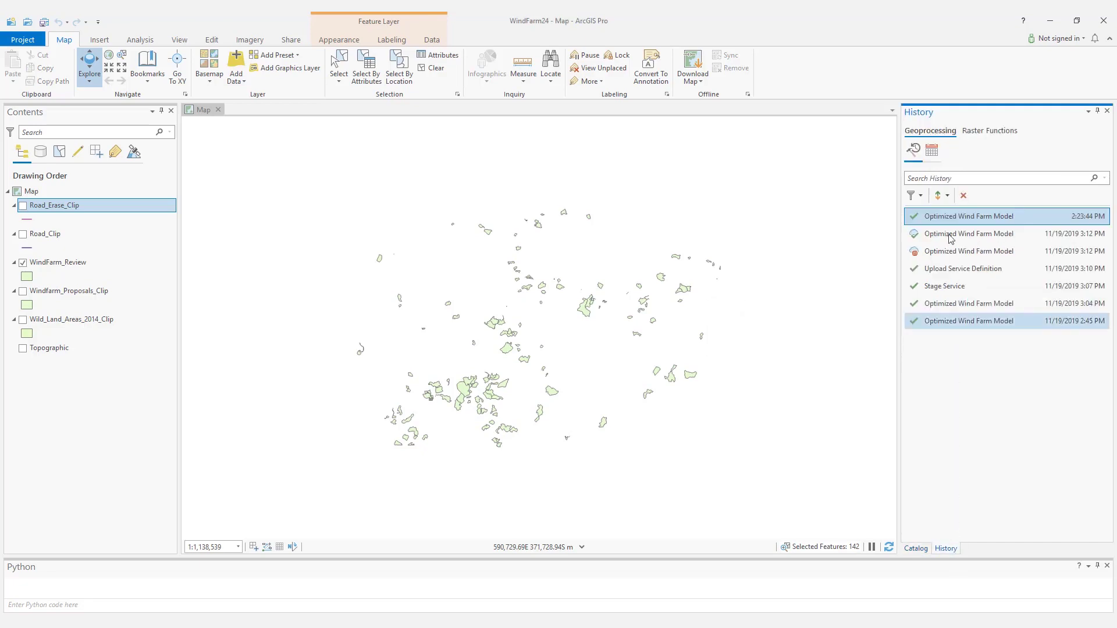
Step: Check the latest Optimized Wind Farm Model history entry's details, then return to the Catalog
{"action": "mouse_move", "coordinate": [1038, 218]}
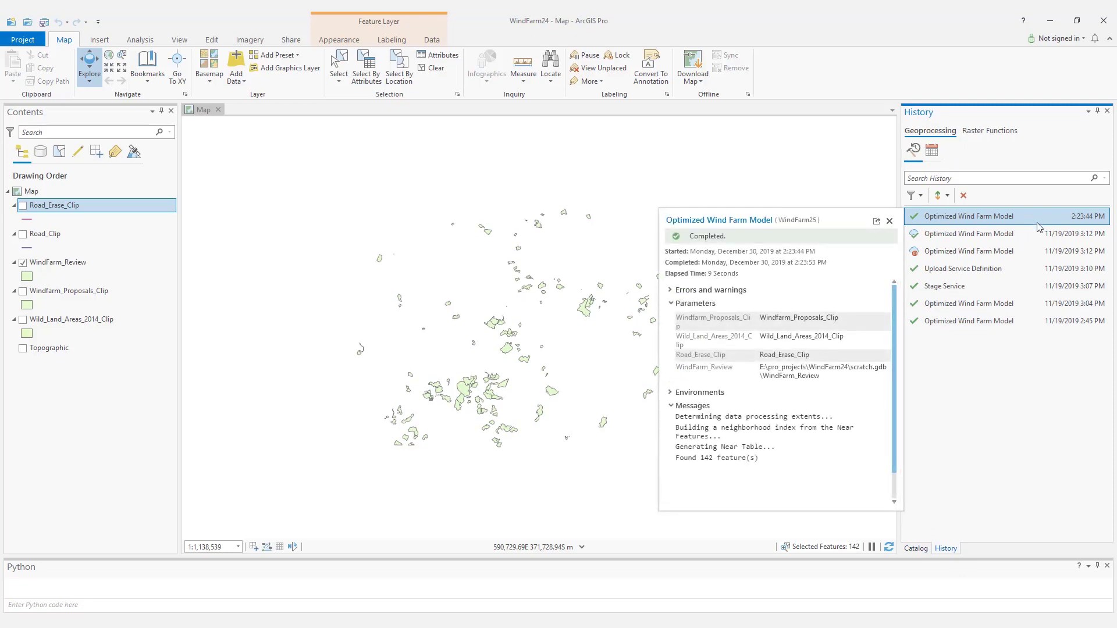
{"action": "left_click", "coordinate": [925, 550]}
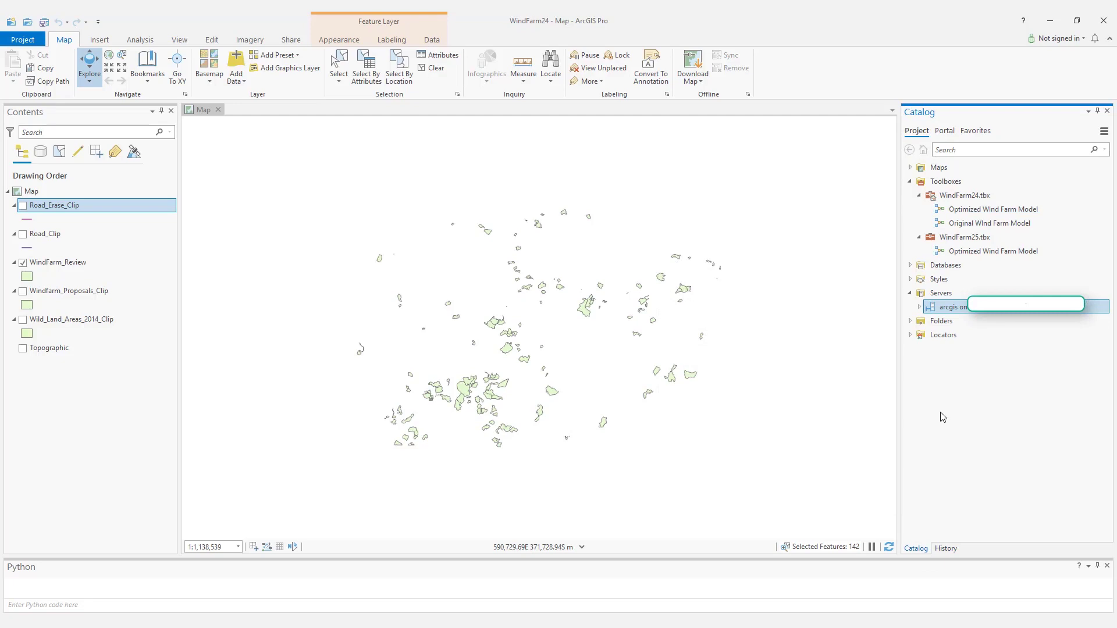
Step: Choose Publish > Geoprocessing Service on the ArcGIS Server connection
{"action": "mouse_move", "coordinate": [1012, 312]}
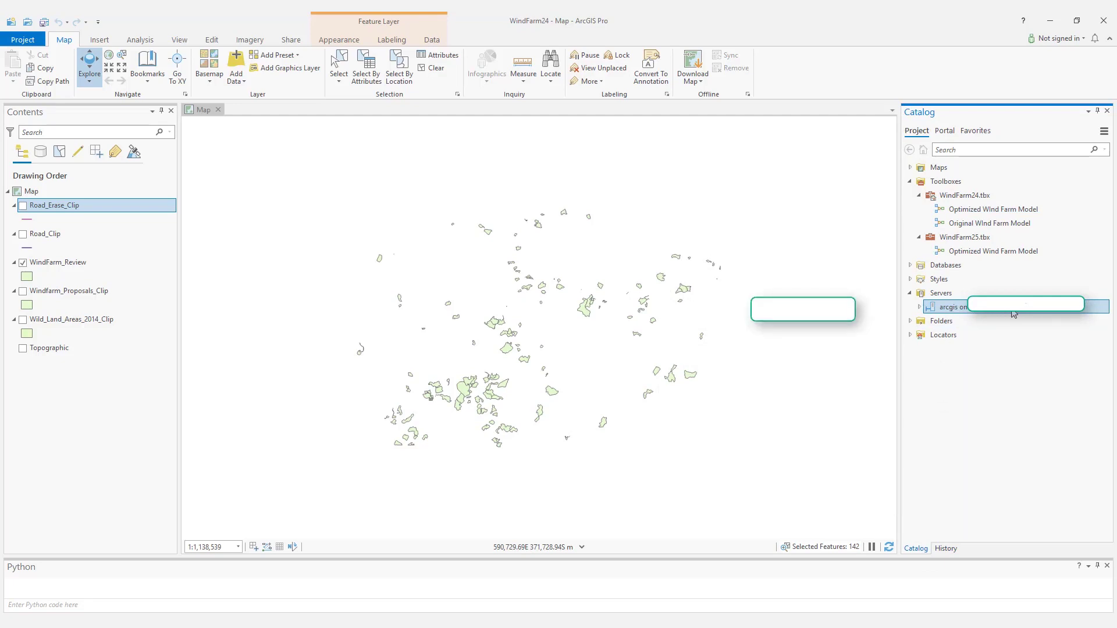
{"action": "right_click", "coordinate": [1064, 313]}
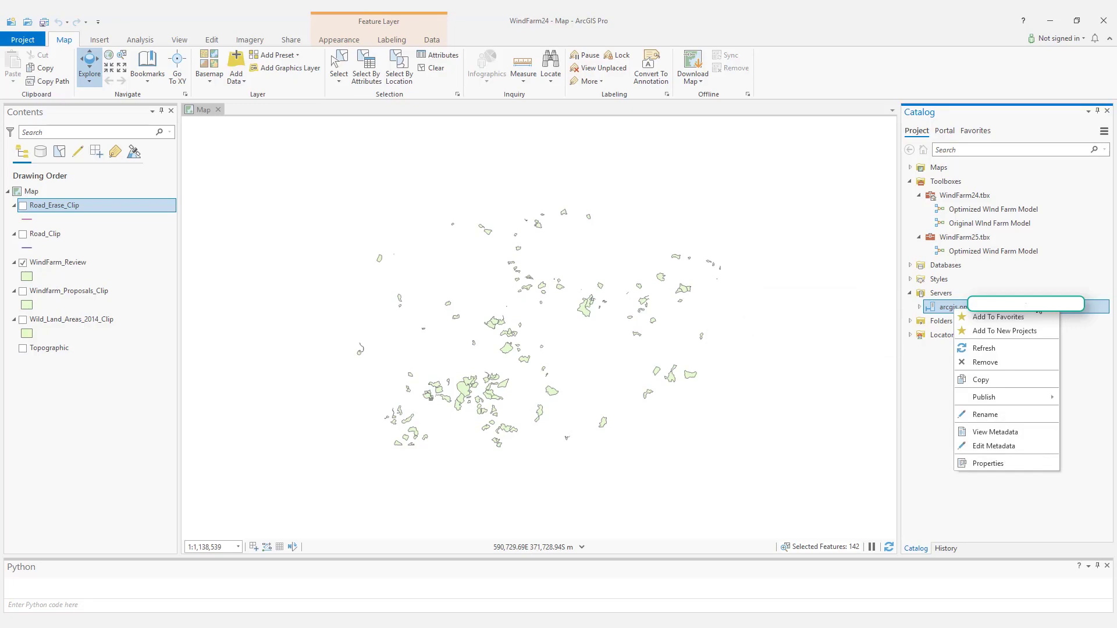
{"action": "mouse_move", "coordinate": [1006, 398]}
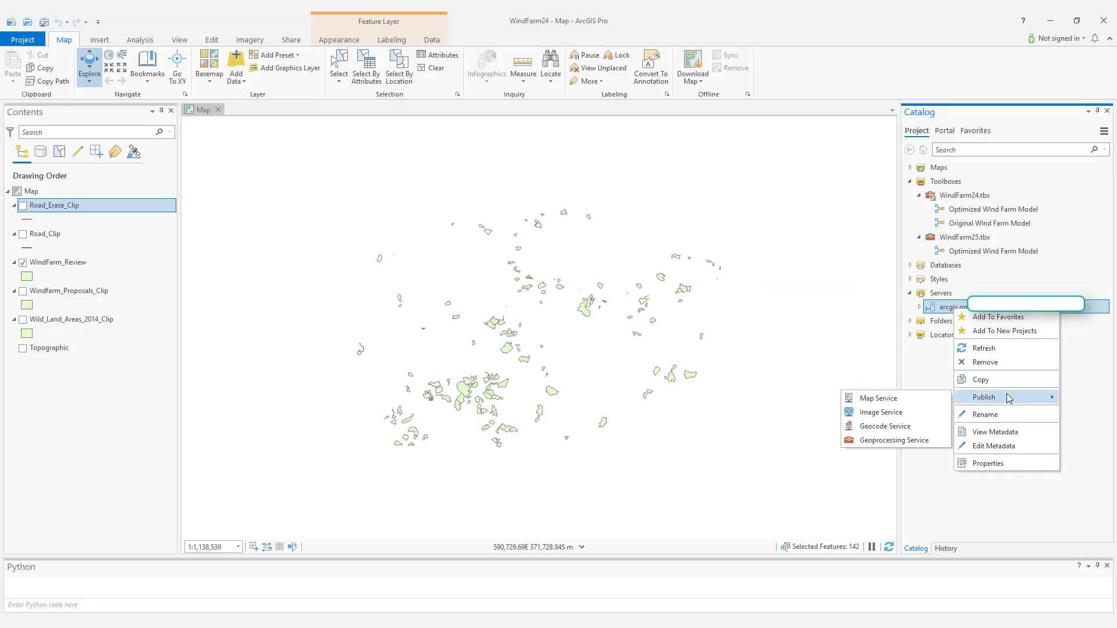
{"action": "left_click", "coordinate": [870, 446]}
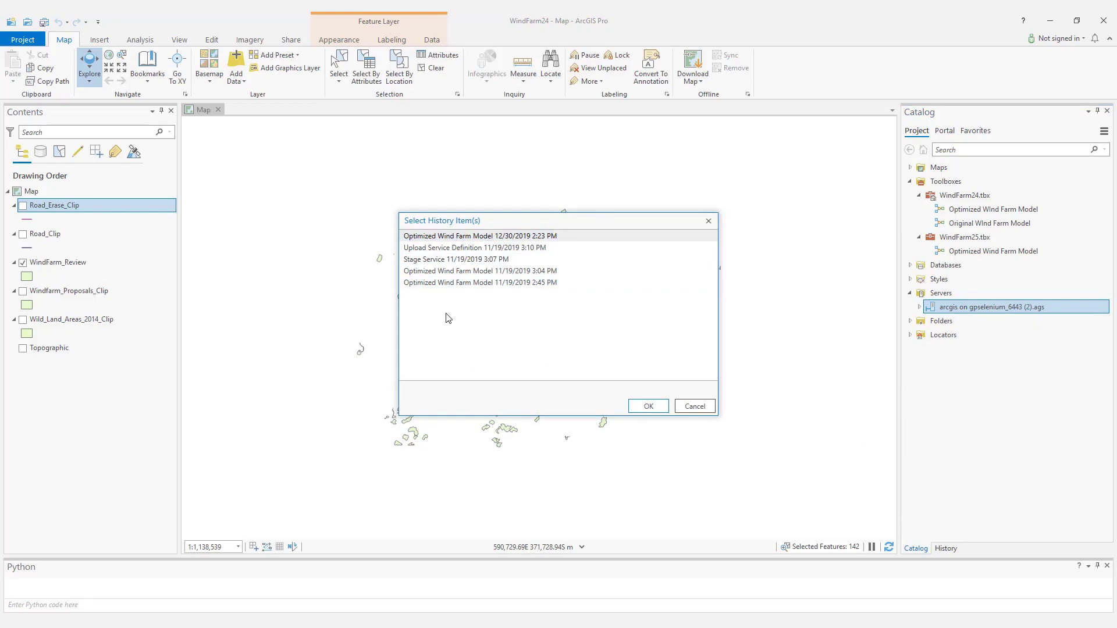
Step: Publish the 12/30/2019 2:23 PM Optimized Wind Farm Model run and view its Configuration settings
{"action": "left_click", "coordinate": [460, 237]}
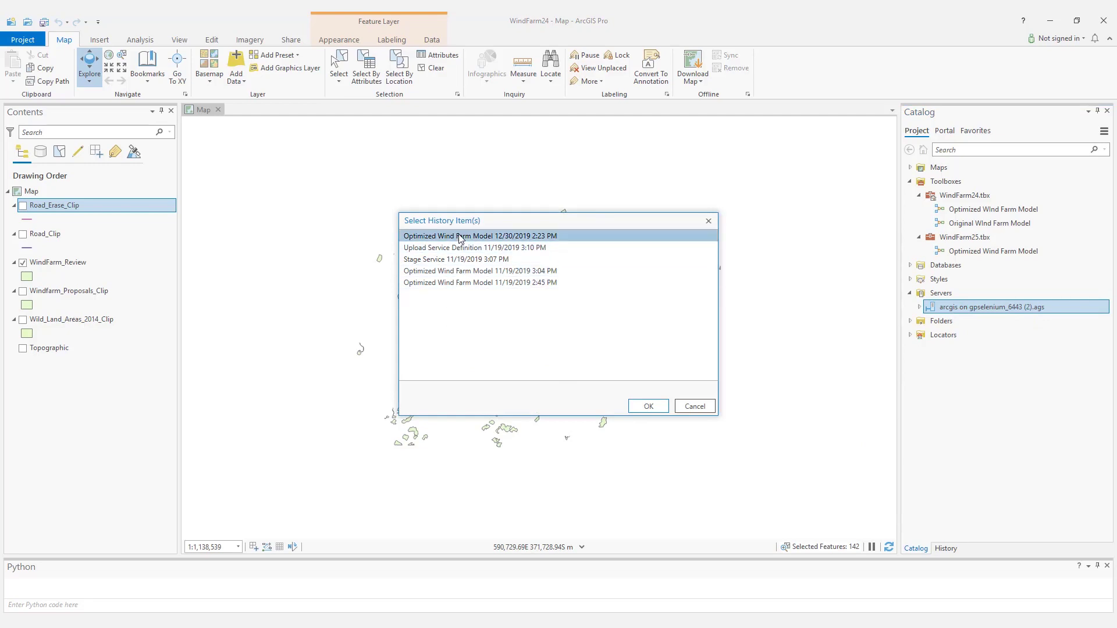
{"action": "left_click", "coordinate": [644, 407]}
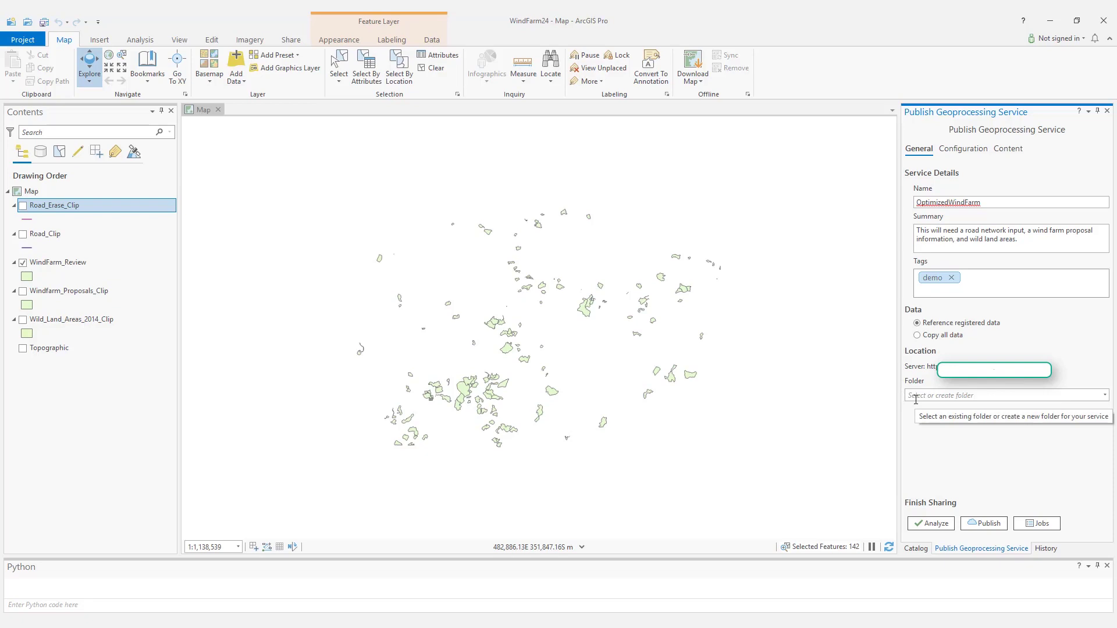
{"action": "left_click", "coordinate": [954, 151]}
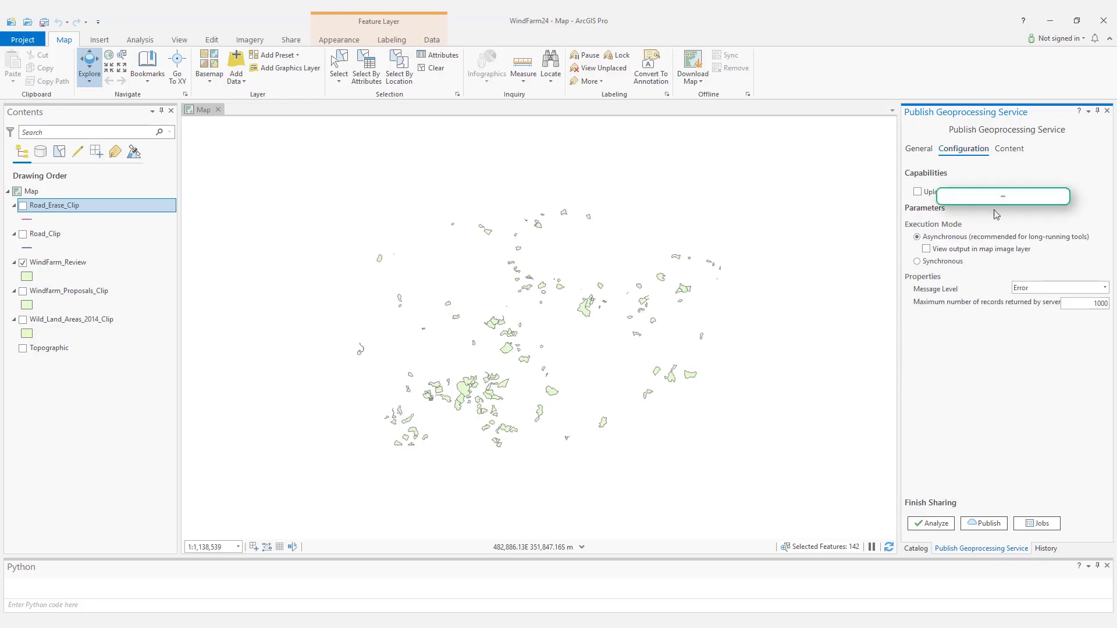
Step: Review the Optimized Wind Farm Model tool's Windfarm_Proposals_Clip parameter, then return to General settings
{"action": "left_click", "coordinate": [1012, 149]}
{"action": "left_click", "coordinate": [1094, 228]}
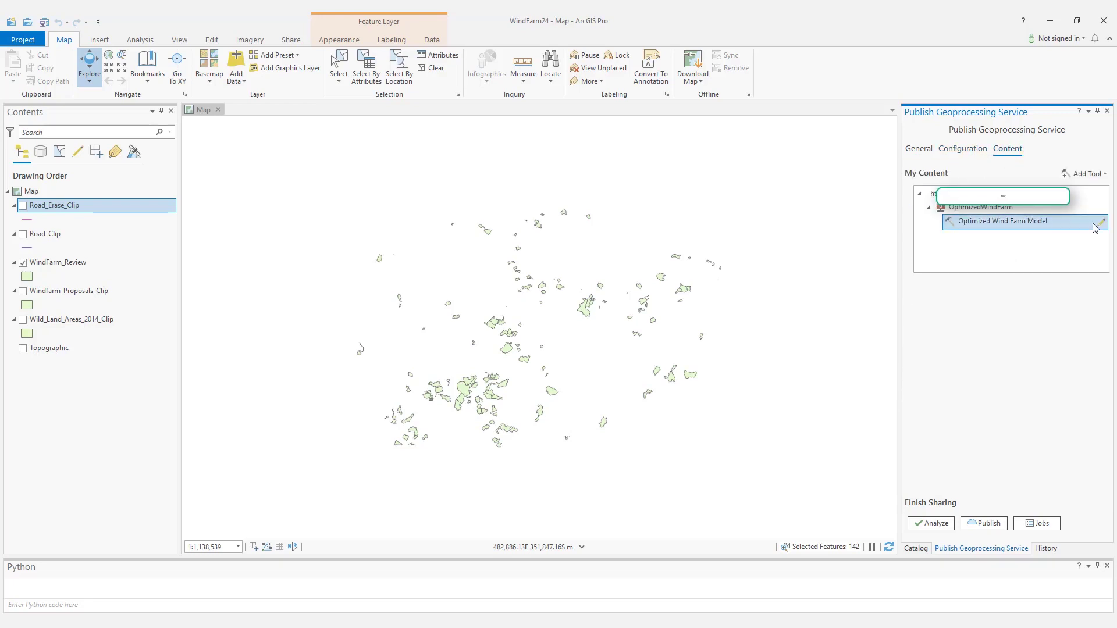
{"action": "left_click", "coordinate": [1099, 224]}
{"action": "left_click", "coordinate": [946, 240]}
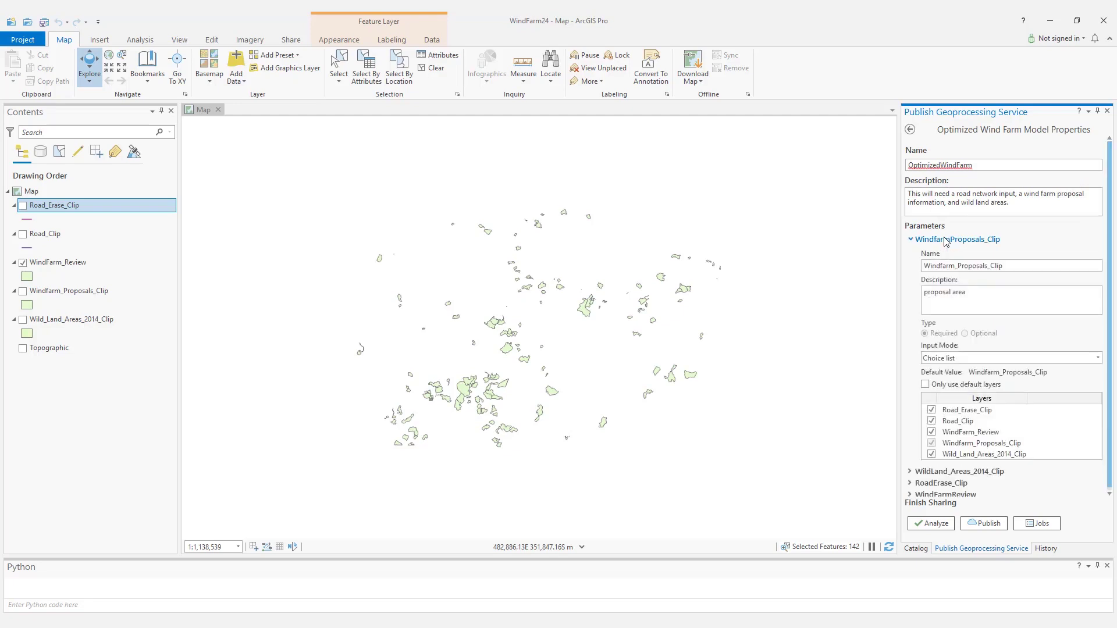
{"action": "left_click", "coordinate": [955, 241]}
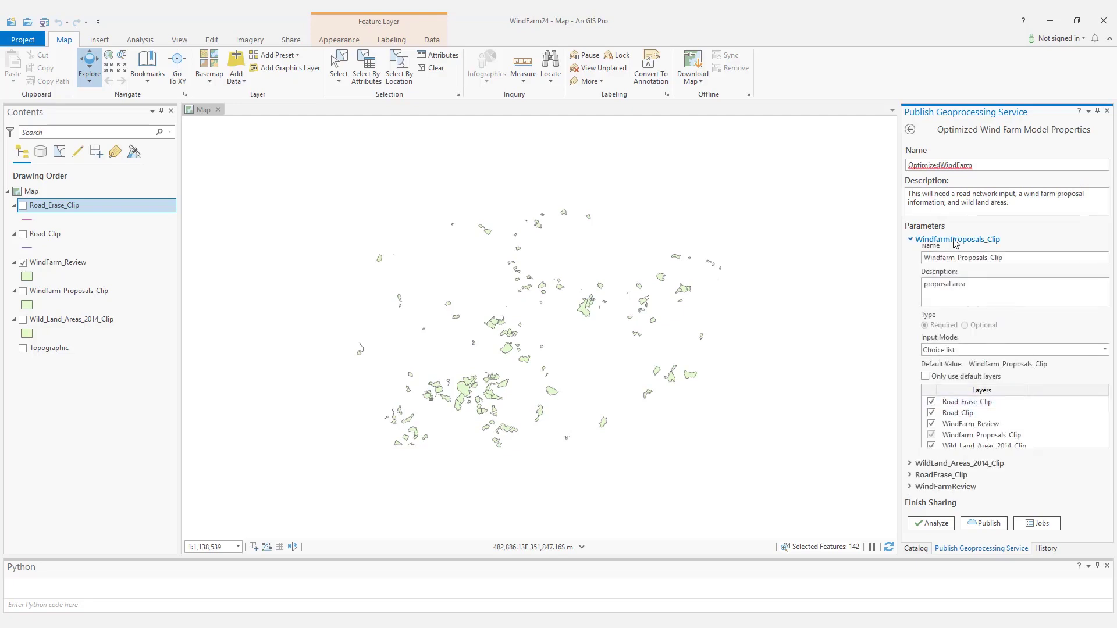
{"action": "left_click", "coordinate": [910, 129]}
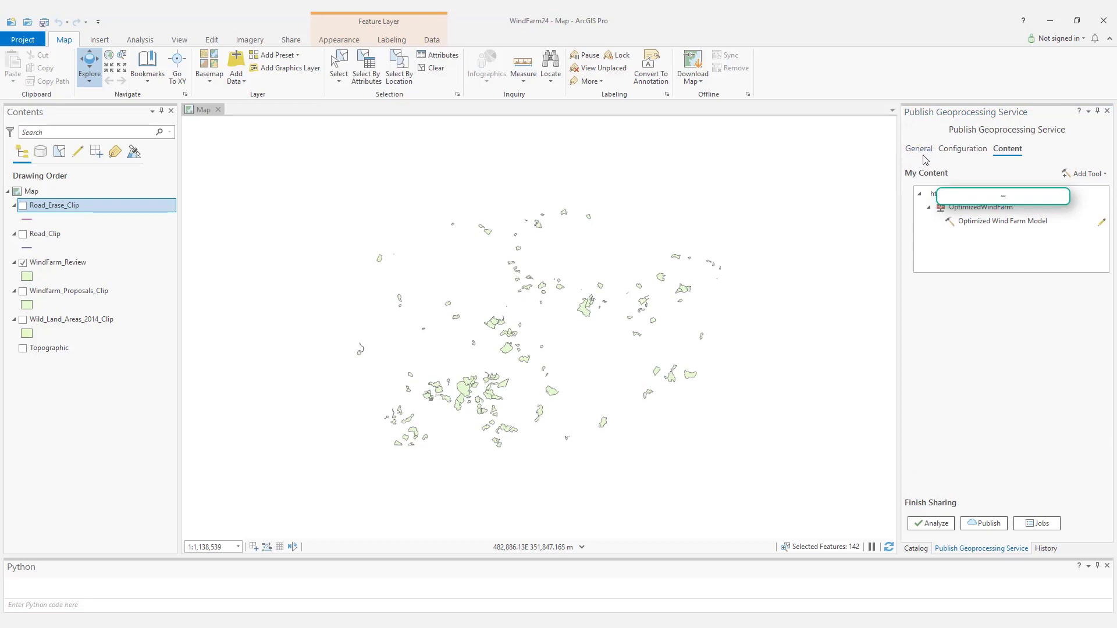
{"action": "left_click", "coordinate": [919, 149]}
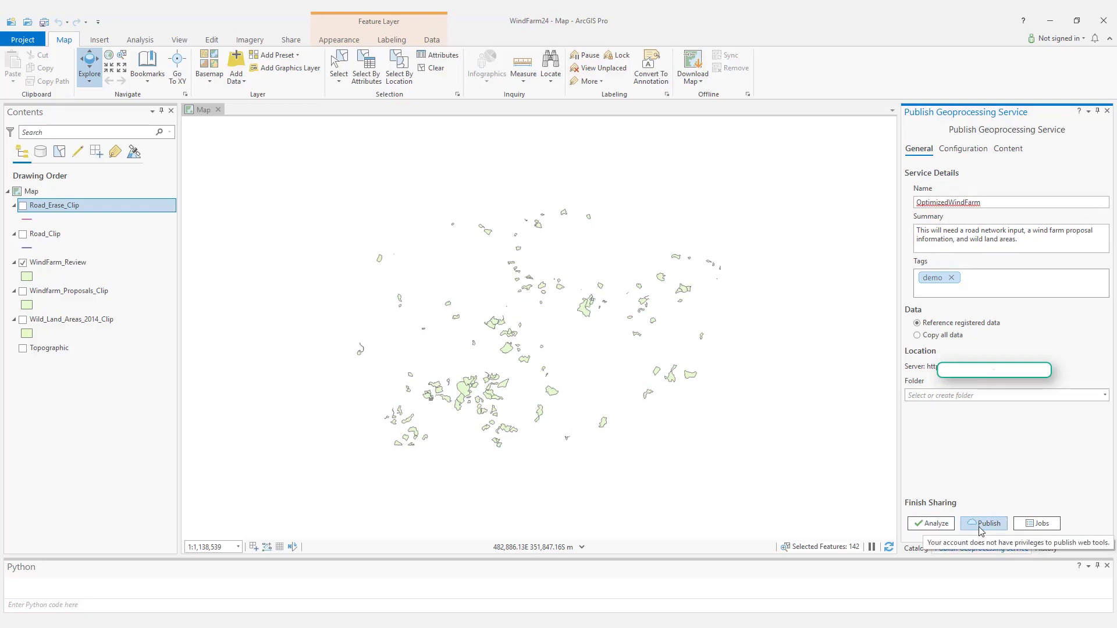
Step: Publish the service as OptimizedWindFarmStandalong and open its management page
{"action": "left_click", "coordinate": [997, 525]}
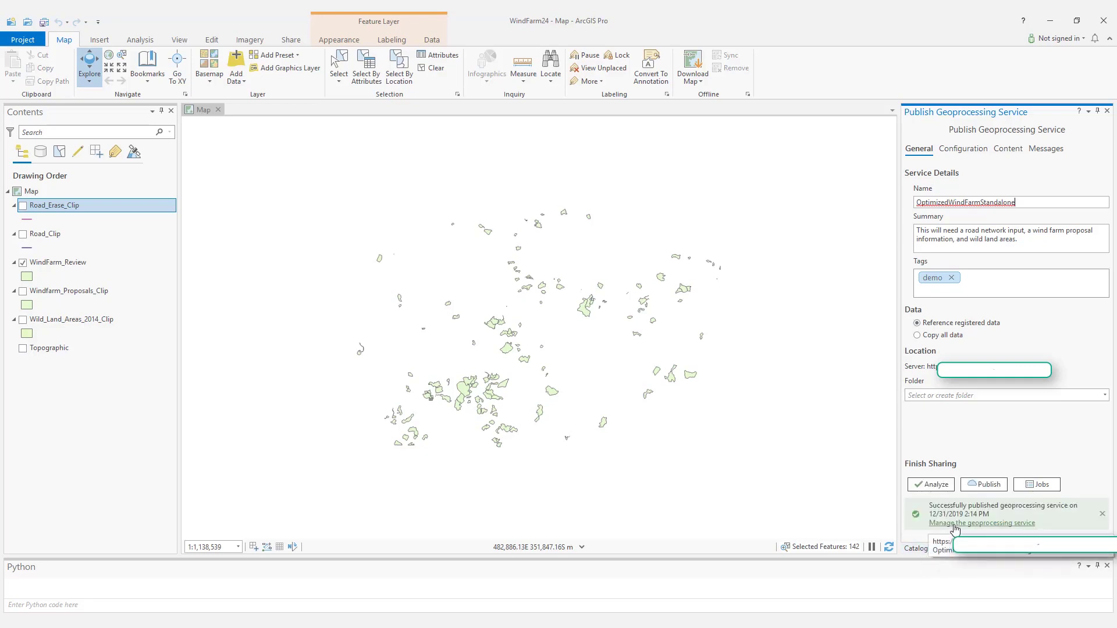
{"action": "left_click", "coordinate": [955, 524]}
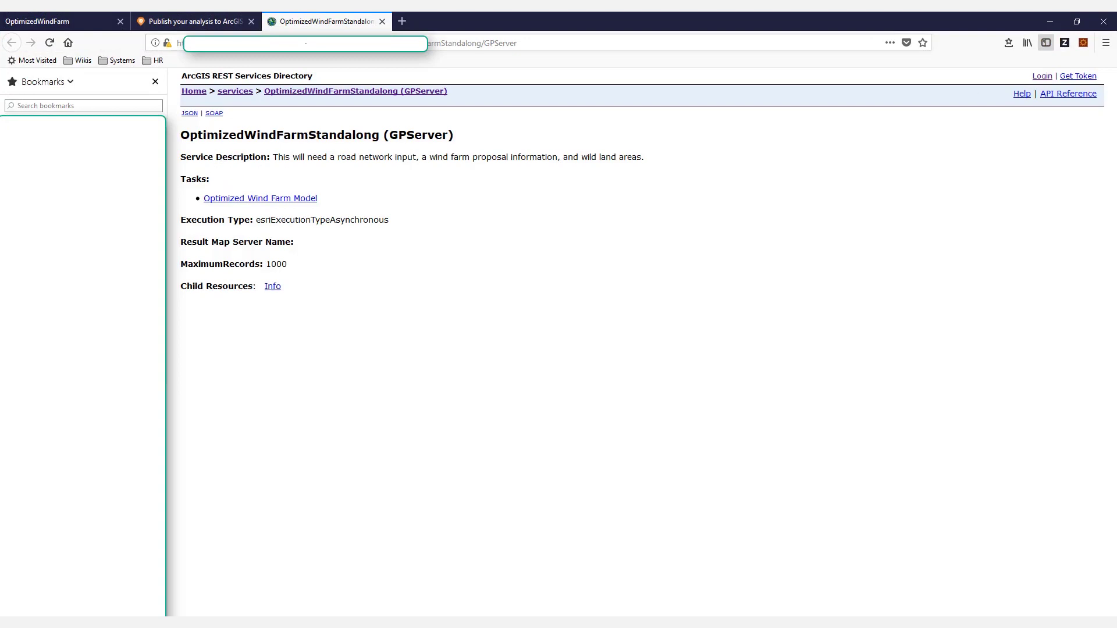
Step: Minimize Firefox after viewing the GPServer directory page to return to ArcGIS Pro
{"action": "left_click", "coordinate": [1050, 21]}
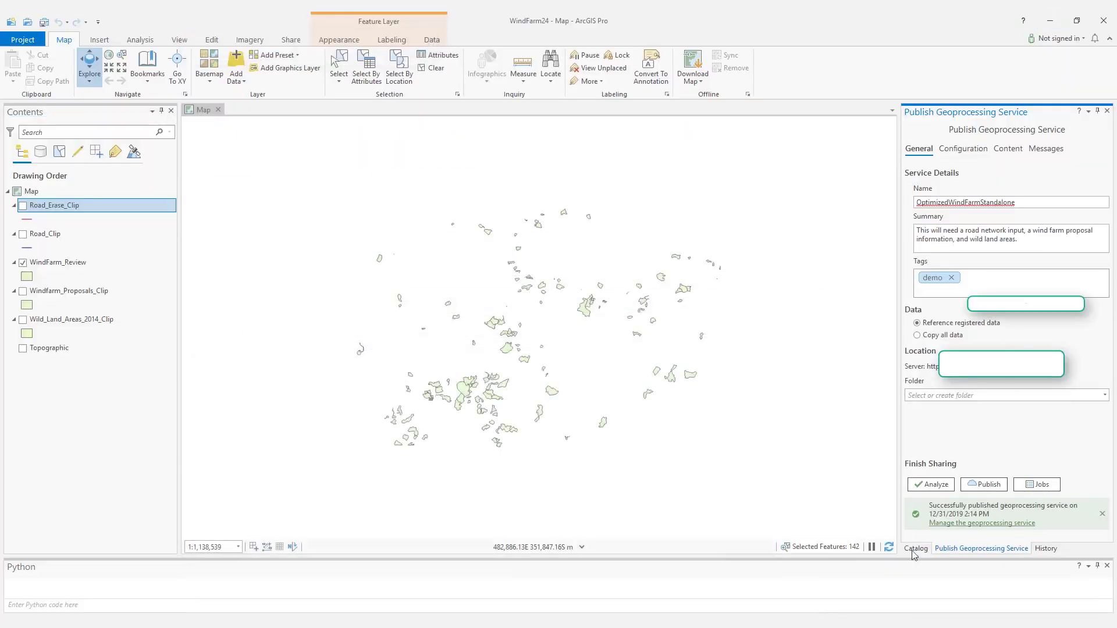
Step: Expand and refresh the ArcGIS Server connection in the Catalog
{"action": "left_click", "coordinate": [914, 549]}
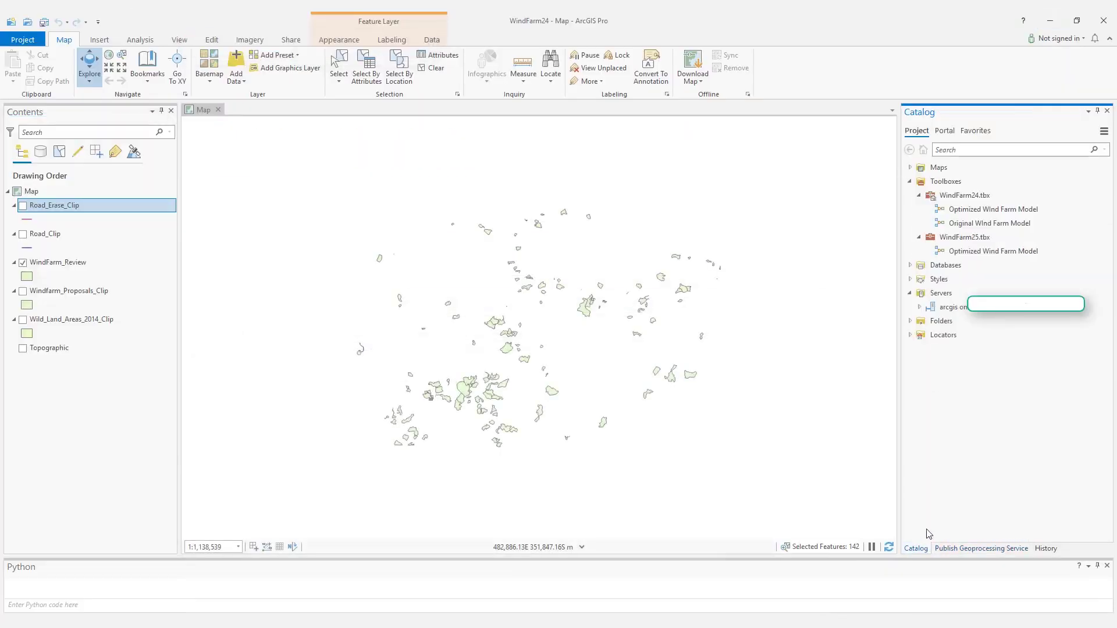
{"action": "double_click", "coordinate": [935, 308]}
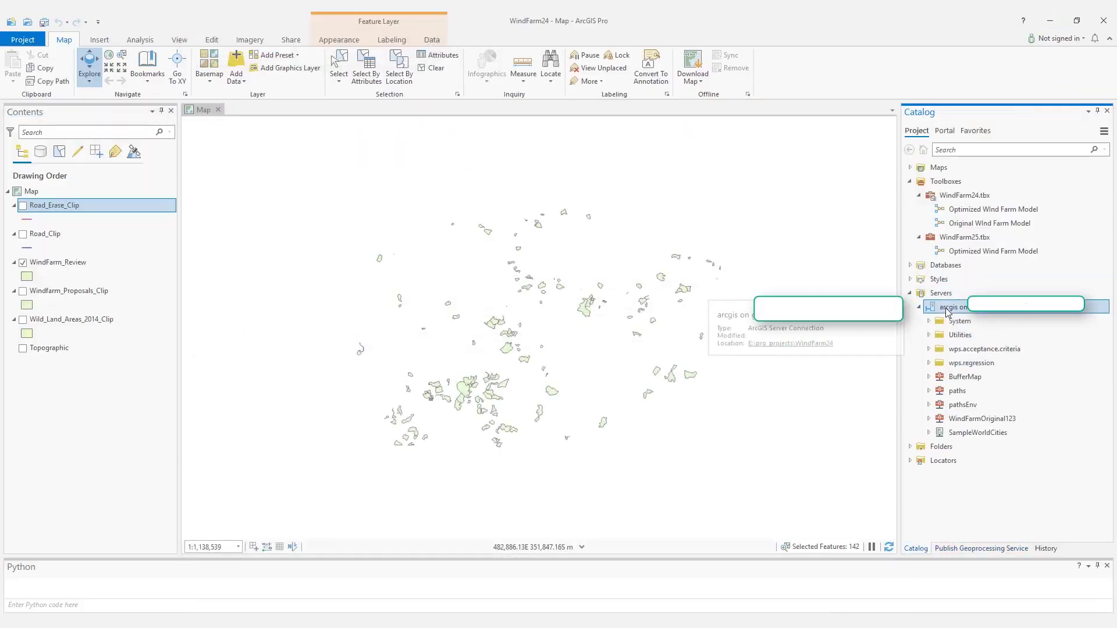
{"action": "right_click", "coordinate": [946, 312]}
{"action": "key", "text": "Escape"}
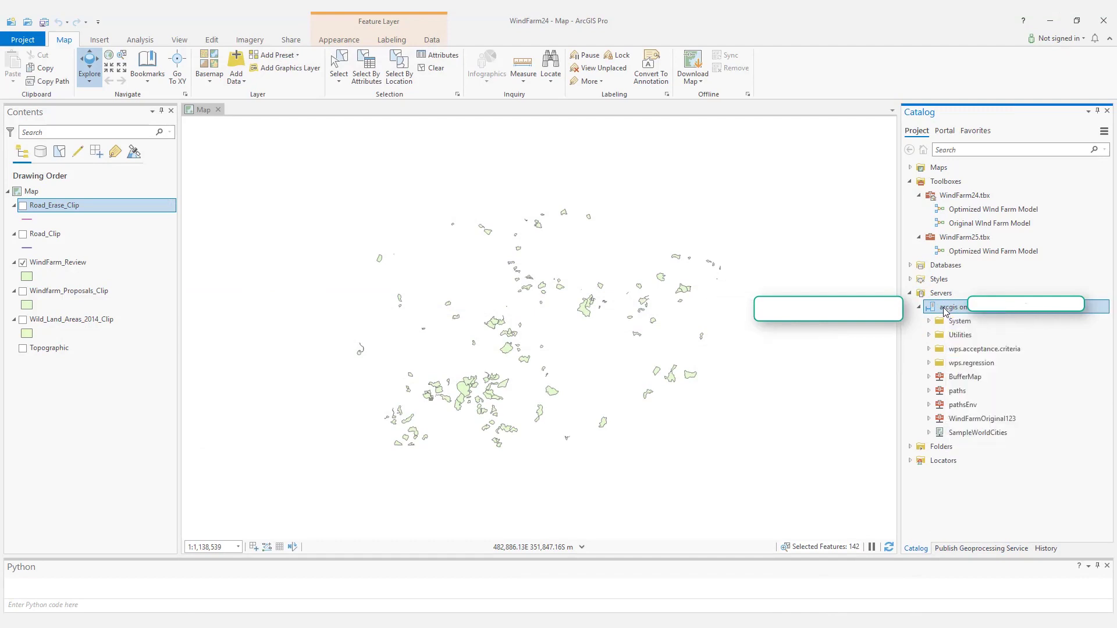
{"action": "right_click", "coordinate": [969, 310]}
{"action": "left_click", "coordinate": [997, 351]}
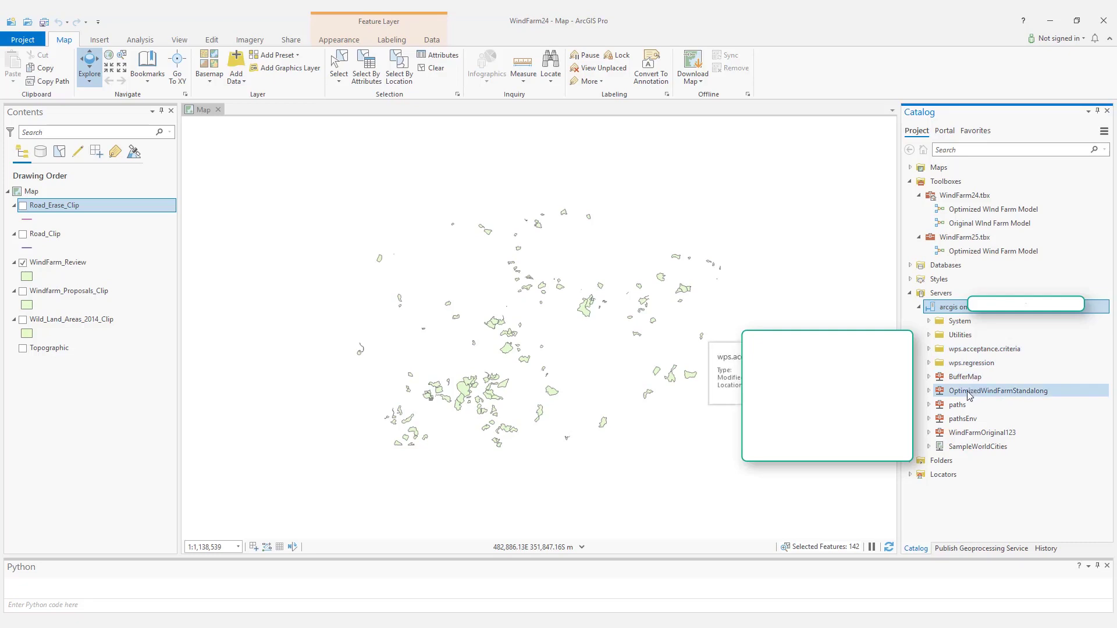
Step: Expand OptimizedWindFarmStandalong to reveal its Optimized Wind Farm Model task
{"action": "left_click", "coordinate": [969, 393]}
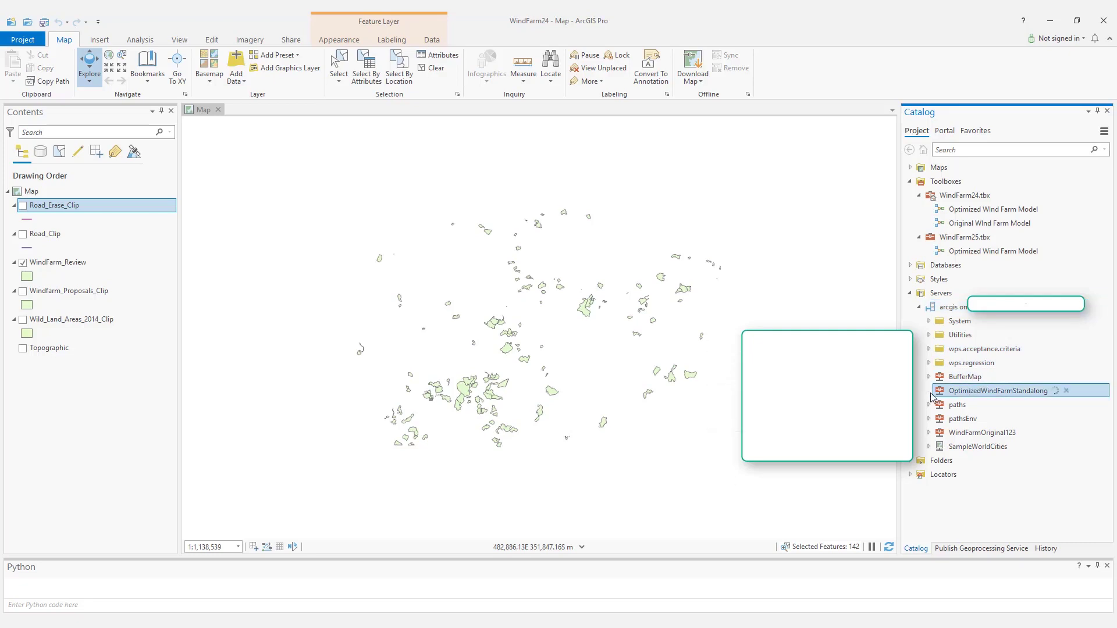
{"action": "left_click", "coordinate": [929, 392]}
{"action": "left_click", "coordinate": [997, 406]}
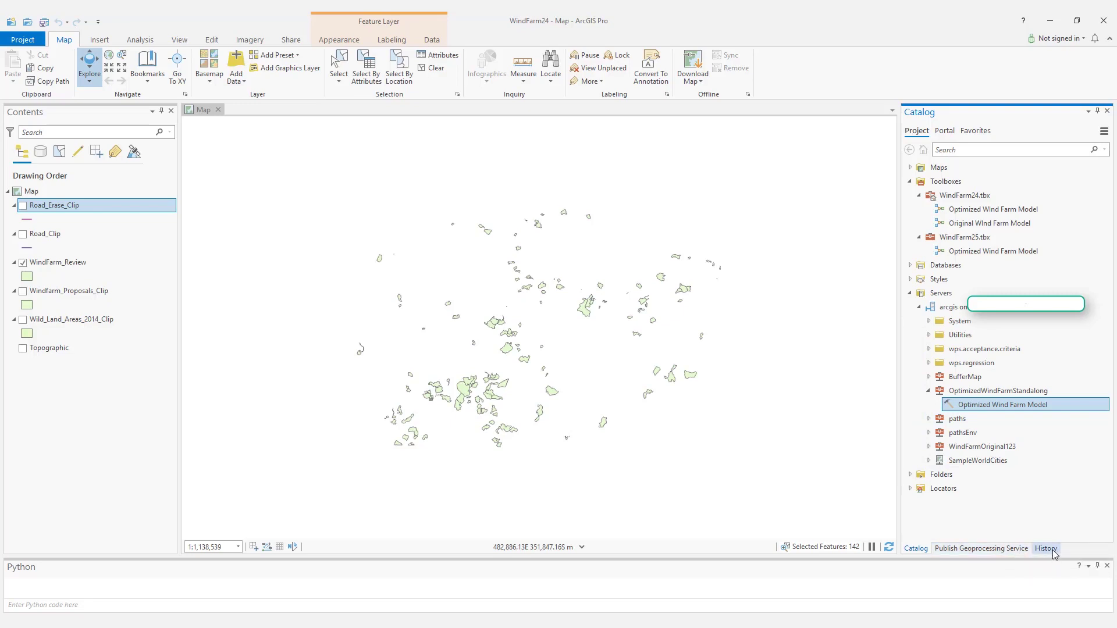
Step: Re-check the tool's WindfarmProposals_Clip parameter, then view the asynchronous, Error-level, 1000-record configuration
{"action": "left_click", "coordinate": [982, 548]}
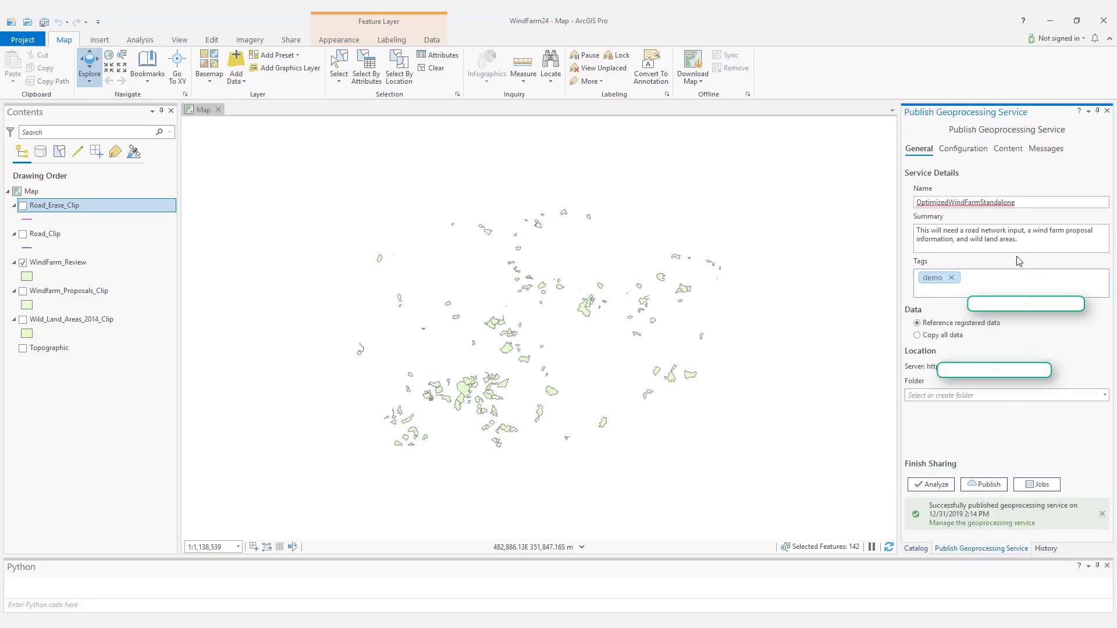
{"action": "left_click", "coordinate": [1017, 152]}
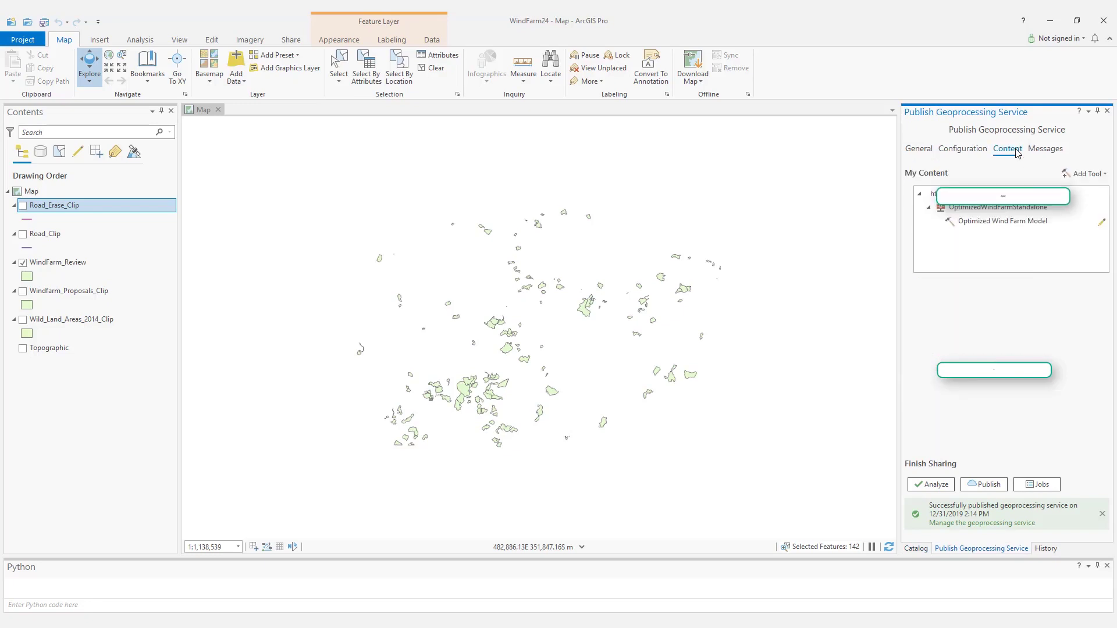
{"action": "left_click", "coordinate": [1101, 223]}
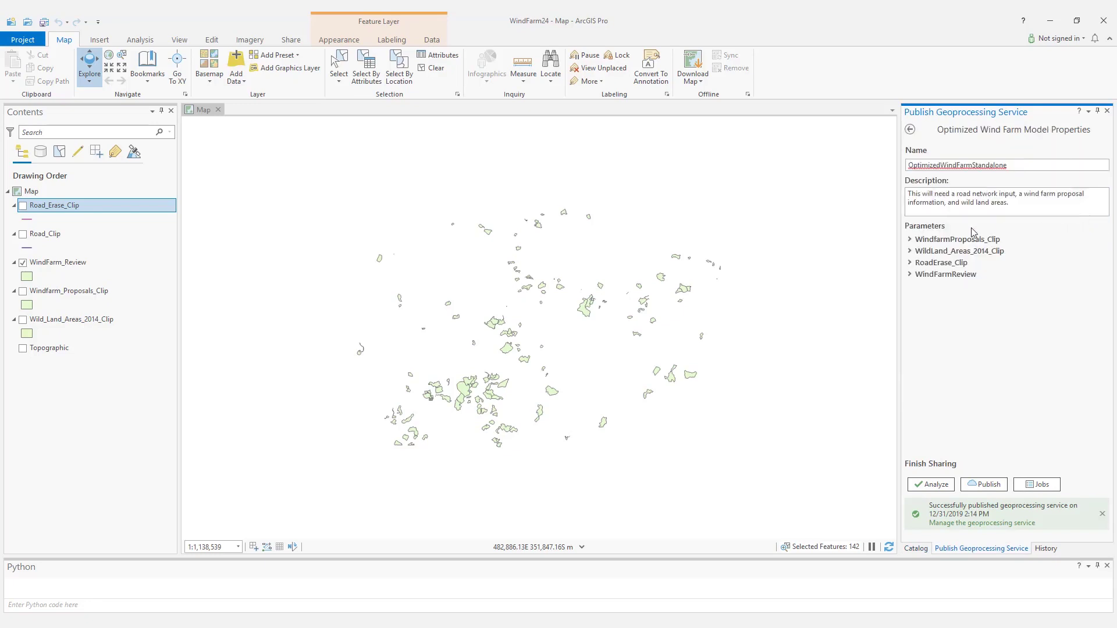
{"action": "left_click", "coordinate": [943, 241]}
{"action": "left_click", "coordinate": [944, 240]}
{"action": "left_click", "coordinate": [910, 130]}
{"action": "left_click", "coordinate": [963, 151]}
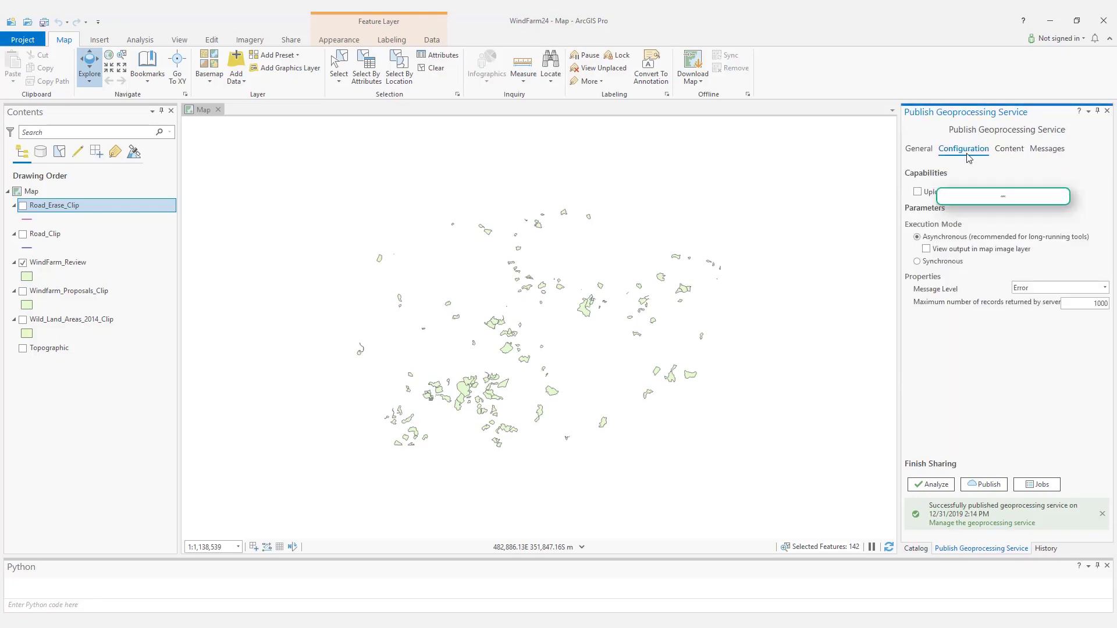